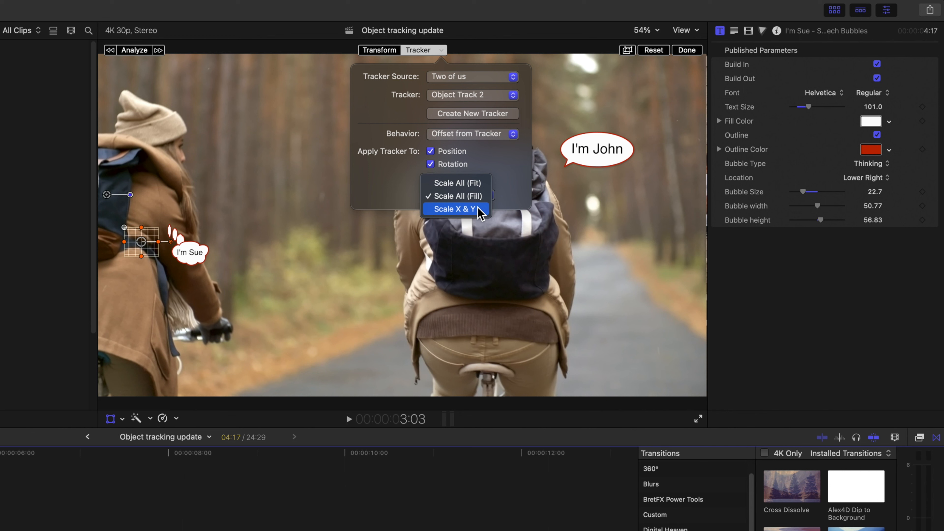
Enlarge the woman's thinking-bubble title with Transform and reduce its Bubble Size to 18.82
{"action": "left_click", "coordinate": [261, 219]}
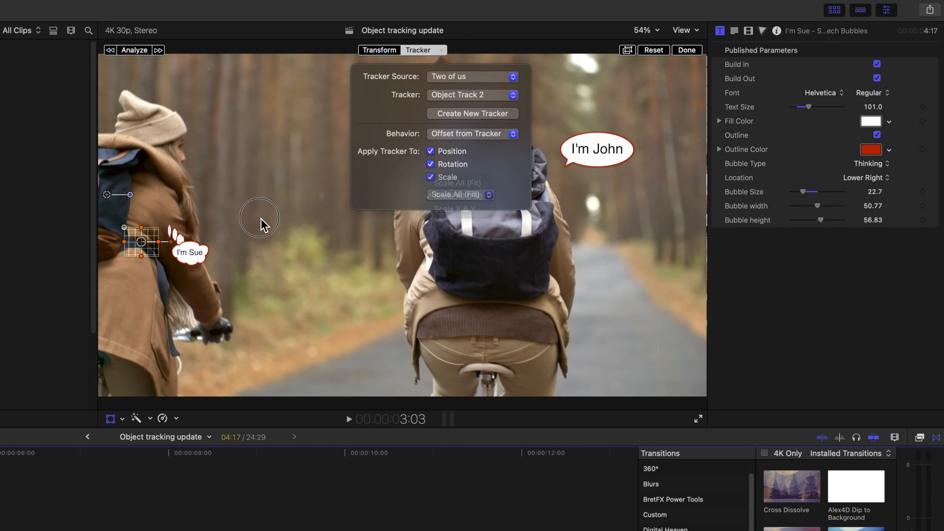
{"action": "left_click", "coordinate": [260, 218]}
{"action": "left_click", "coordinate": [202, 252]}
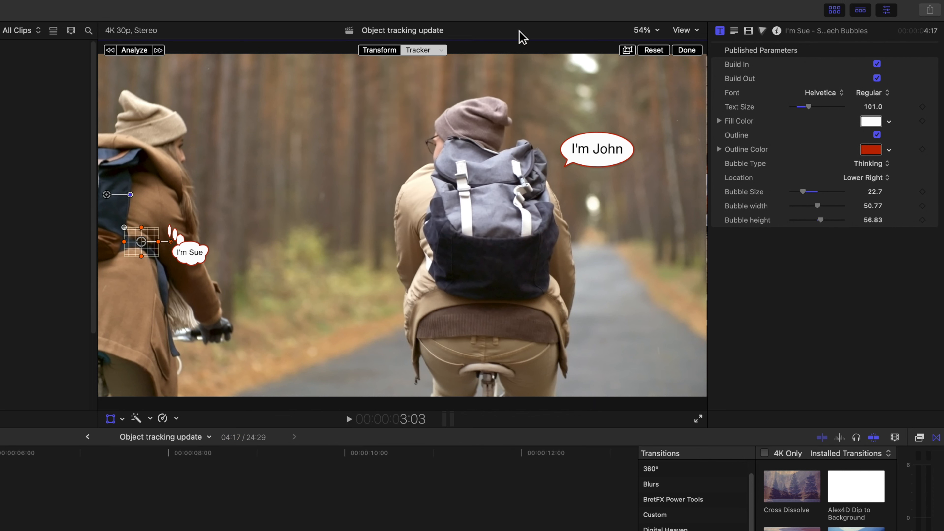
{"action": "left_click", "coordinate": [394, 51]}
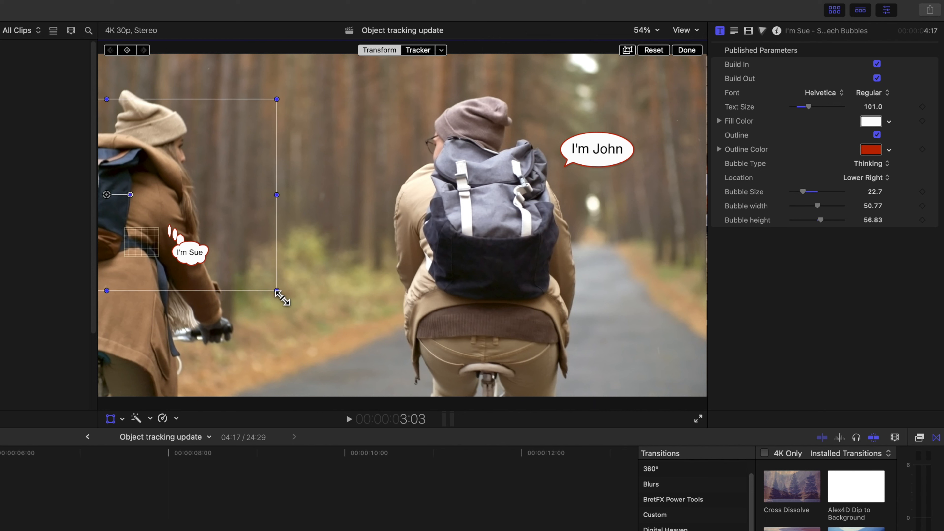
{"action": "left_click_drag", "start_coordinate": [280, 291], "coordinate": [378, 348]}
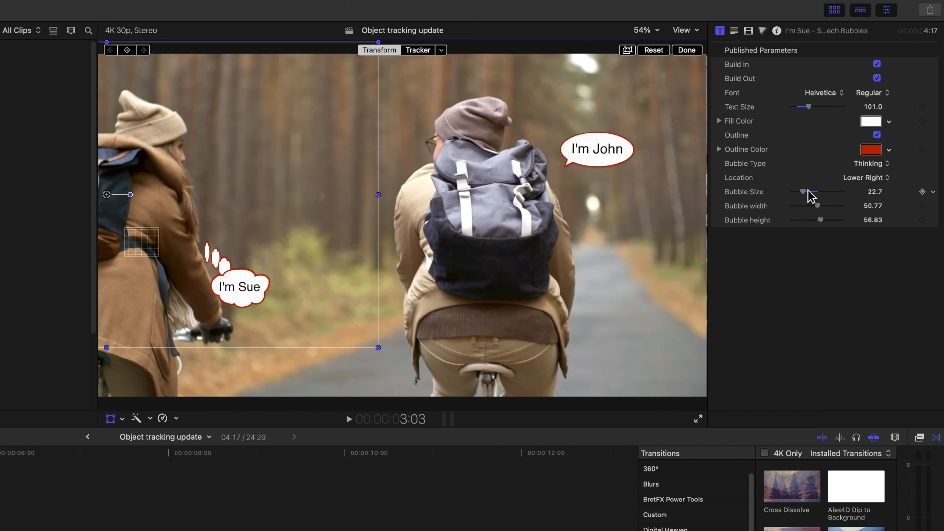
{"action": "left_click_drag", "start_coordinate": [808, 201], "coordinate": [807, 202]}
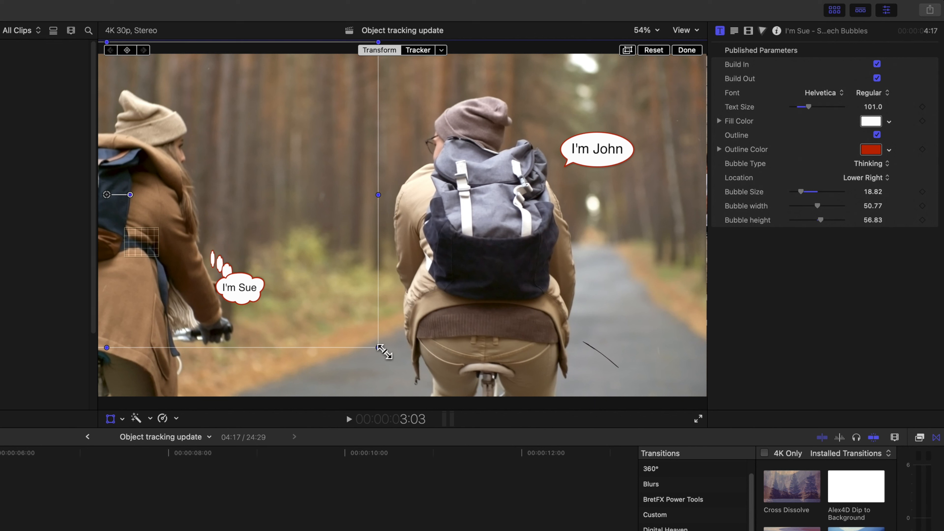
{"action": "left_click_drag", "start_coordinate": [378, 347], "coordinate": [422, 379]}
Analyze Object Track 2 on the Two of us clip and select its analyzed range in the tracking editor
{"action": "left_click", "coordinate": [418, 50]}
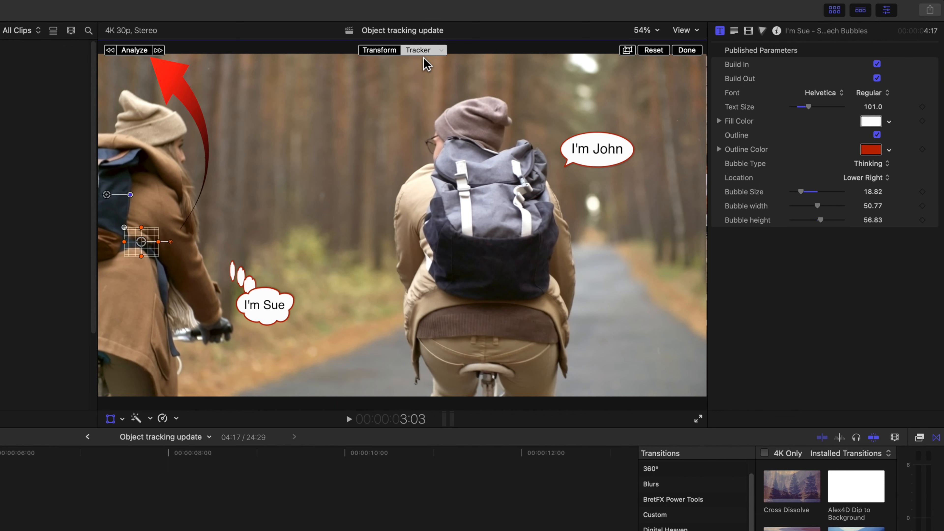
{"action": "left_click", "coordinate": [150, 51]}
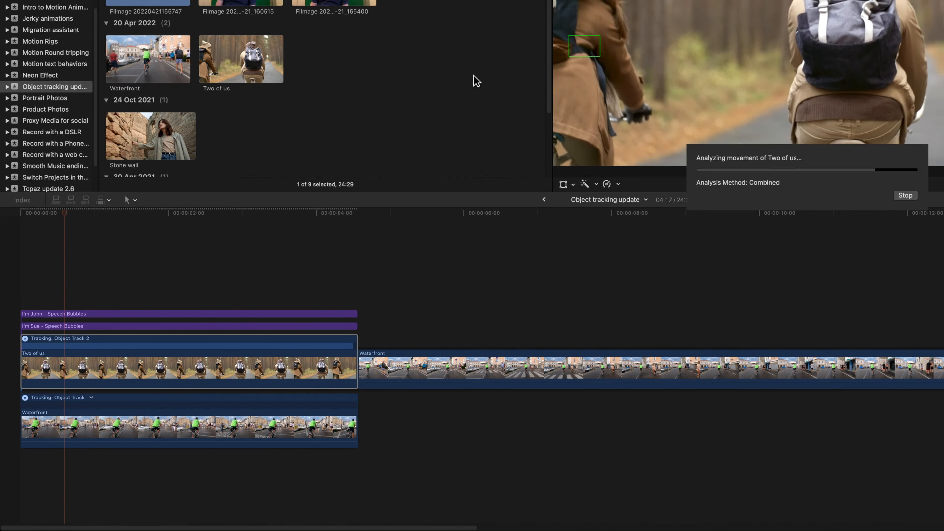
{"action": "left_click", "coordinate": [168, 348]}
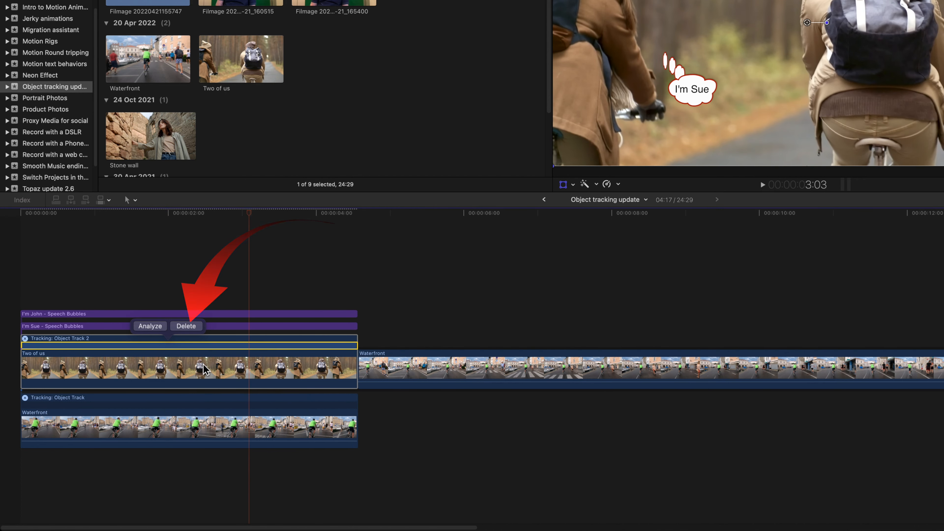
Hide the Tracking Editor of the Two of us clip and show it again
{"action": "right_click", "coordinate": [199, 374]}
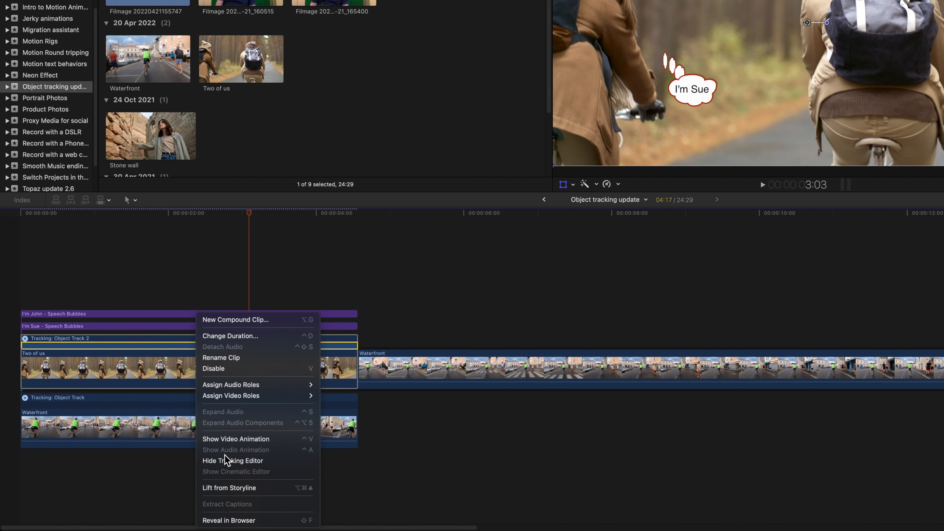
{"action": "left_click", "coordinate": [237, 461]}
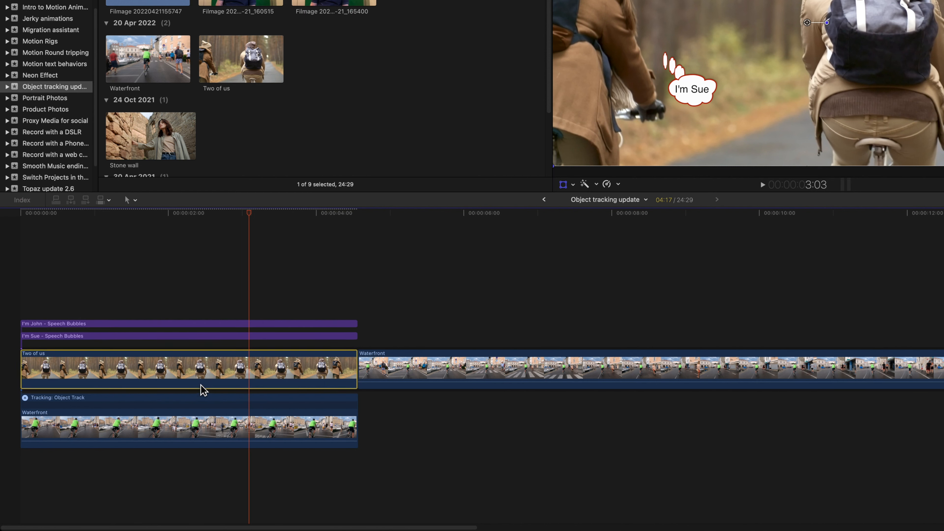
{"action": "right_click", "coordinate": [203, 373]}
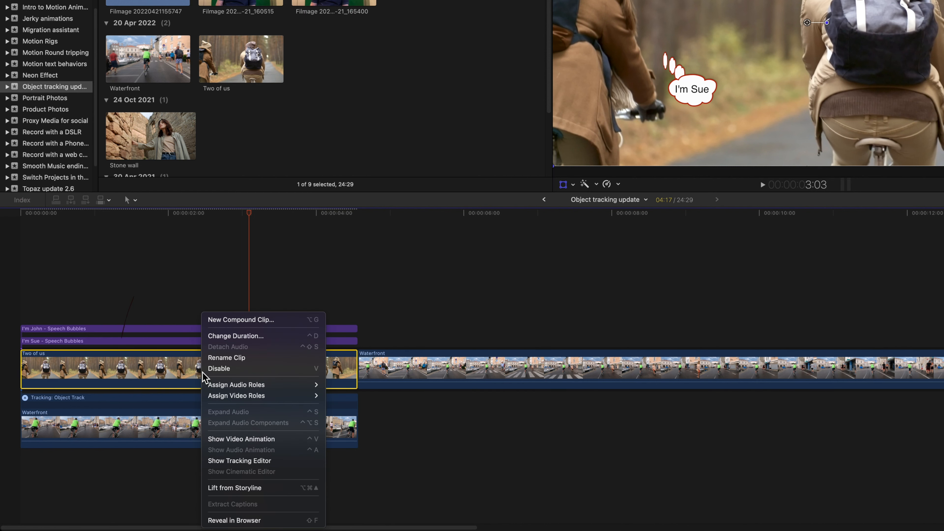
{"action": "left_click", "coordinate": [238, 461]}
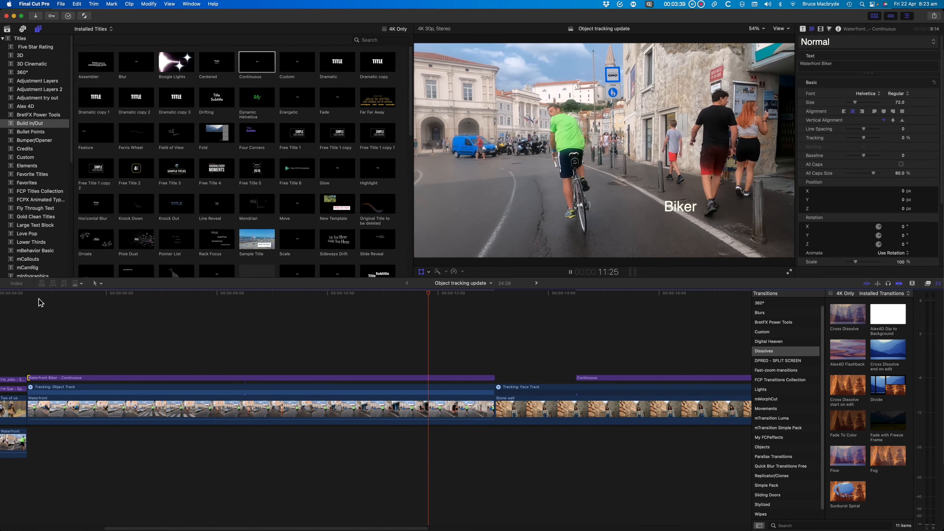
Scrub through the Two of us and Waterfront clips to examine how the speech bubbles follow the riders and how the cyclist moves
{"action": "left_click", "coordinate": [116, 293]}
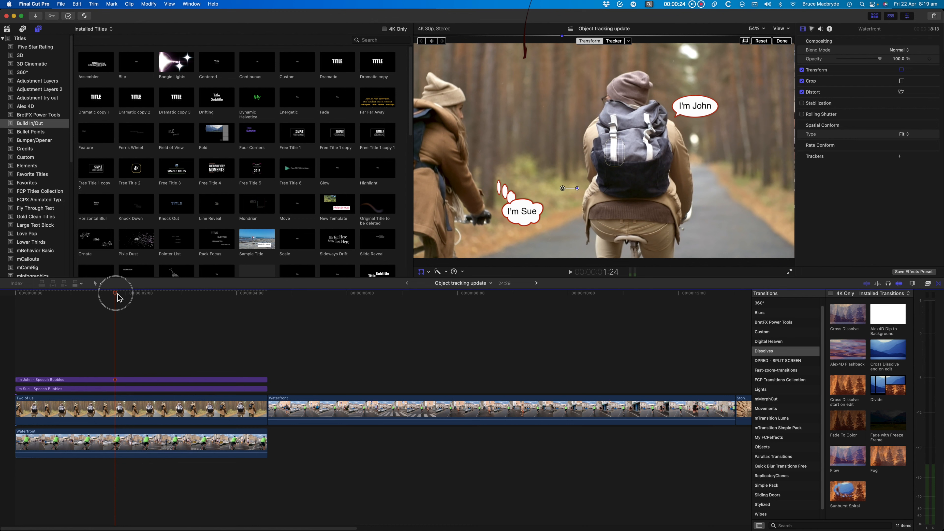
{"action": "left_click_drag", "start_coordinate": [117, 298], "coordinate": [184, 304]}
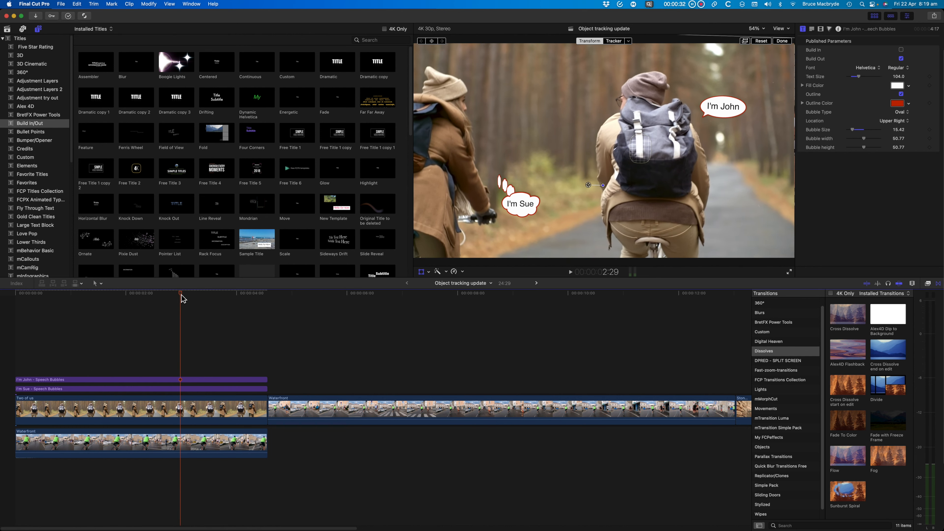
{"action": "left_click_drag", "start_coordinate": [182, 298], "coordinate": [211, 301]}
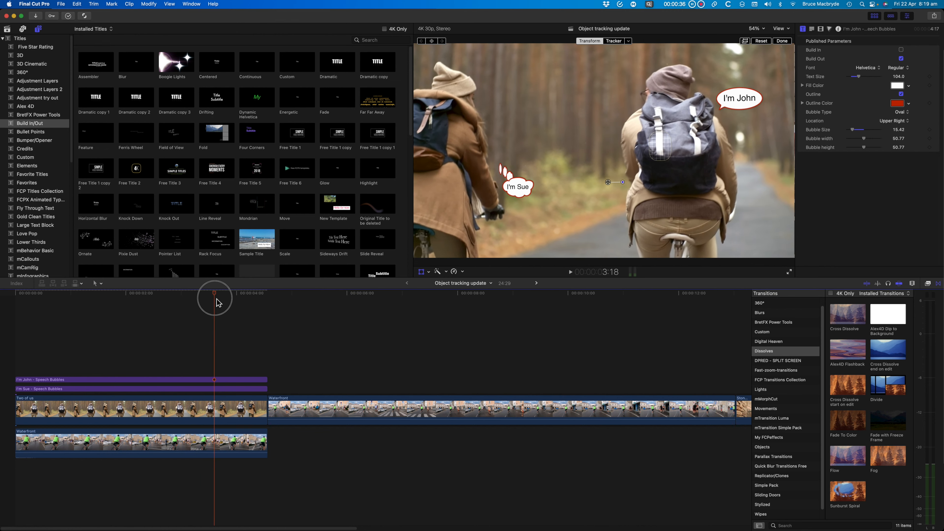
{"action": "left_click_drag", "start_coordinate": [217, 301], "coordinate": [129, 300]}
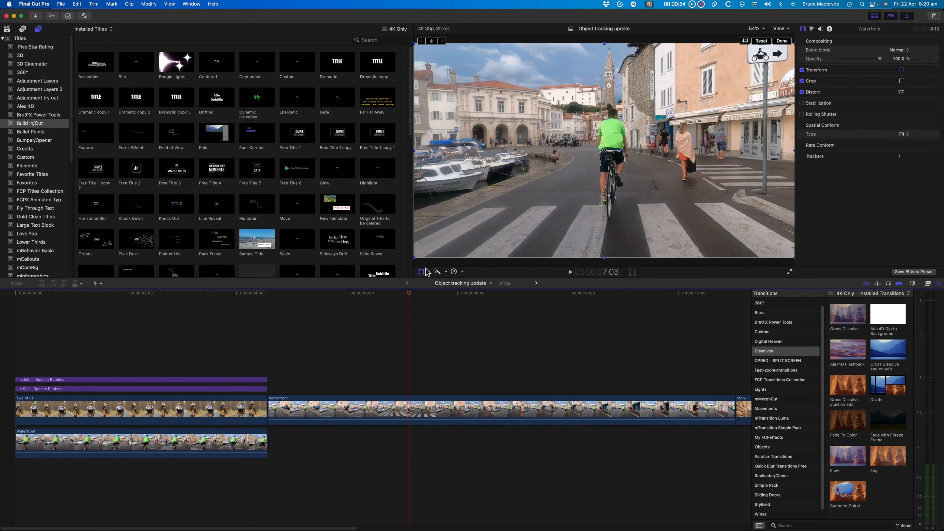
{"action": "left_click_drag", "start_coordinate": [411, 298], "coordinate": [465, 322]}
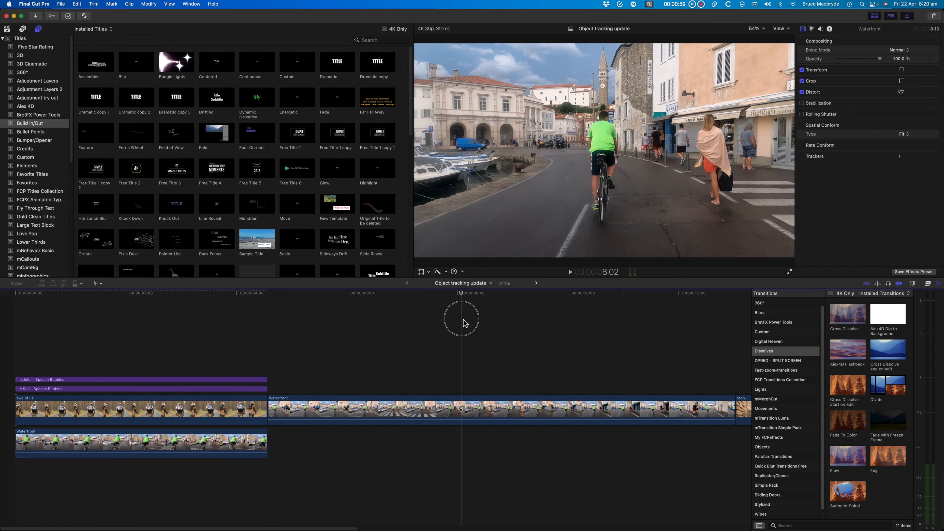
{"action": "scroll", "coordinate": [440, 338], "scroll_direction": "right", "scroll_amount": 5}
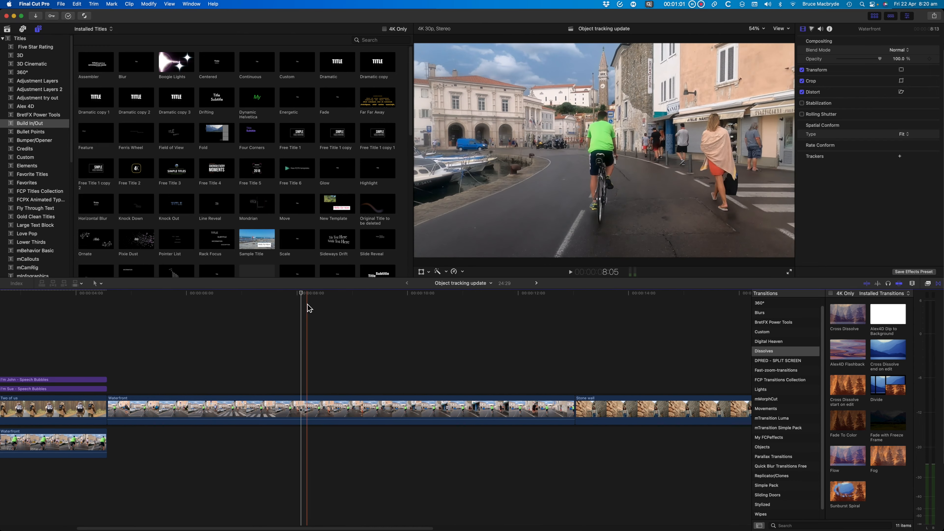
{"action": "left_click_drag", "start_coordinate": [304, 298], "coordinate": [529, 341]}
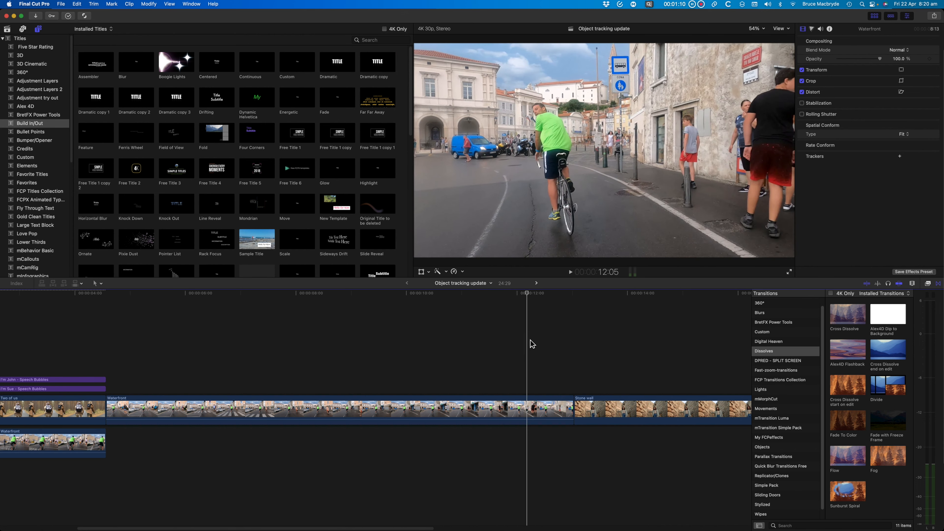
{"action": "scroll", "coordinate": [475, 311], "scroll_direction": "right", "scroll_amount": 3}
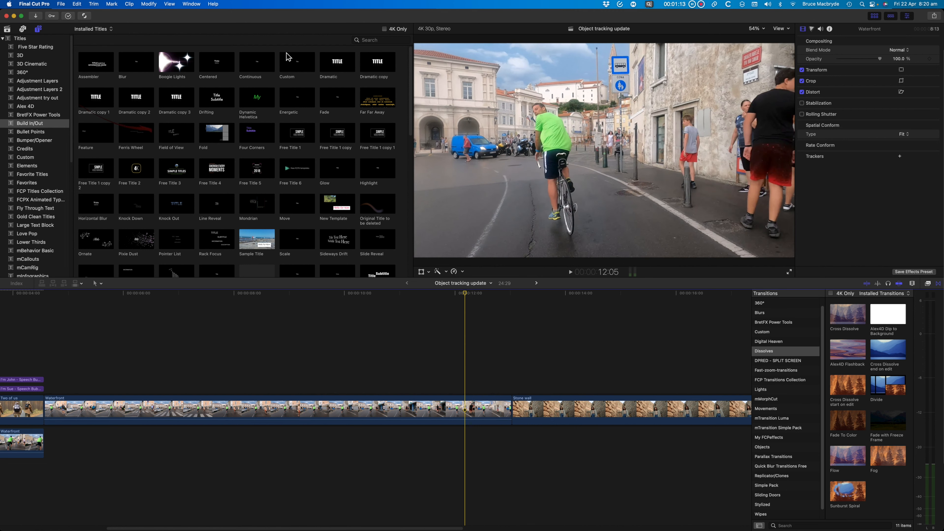
Attach the Continuous title to the cyclist in the Waterfront clip, and another to the woman's face in the Stone wall clip
{"action": "left_click", "coordinate": [260, 66]}
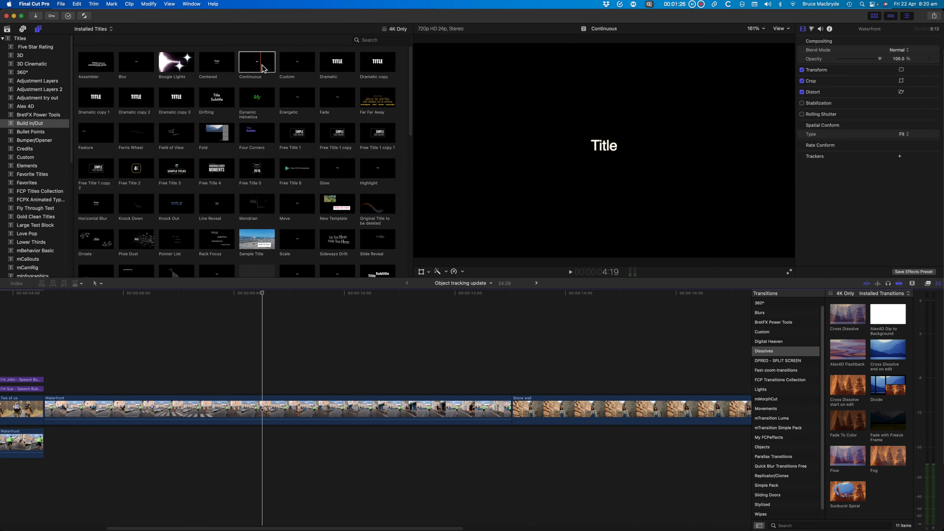
{"action": "left_click_drag", "start_coordinate": [260, 67], "coordinate": [600, 158]}
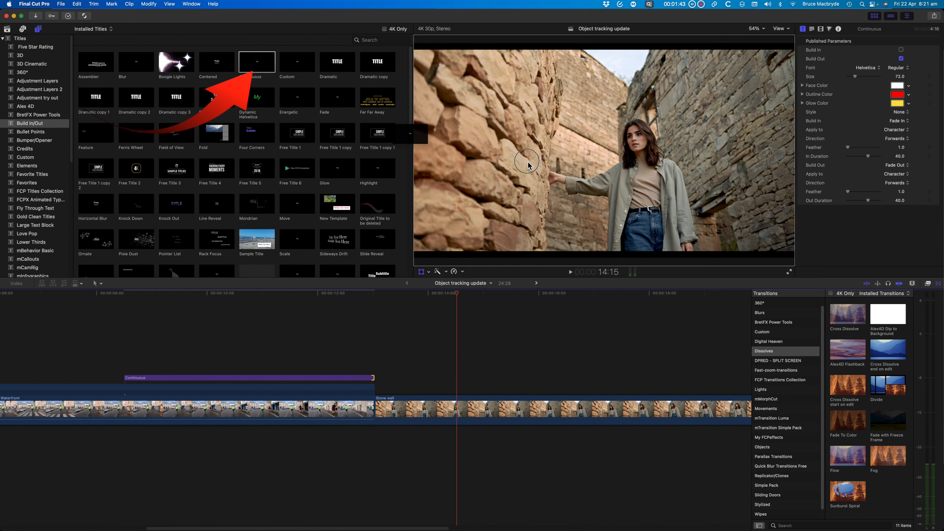
{"action": "left_click_drag", "start_coordinate": [528, 164], "coordinate": [641, 152]}
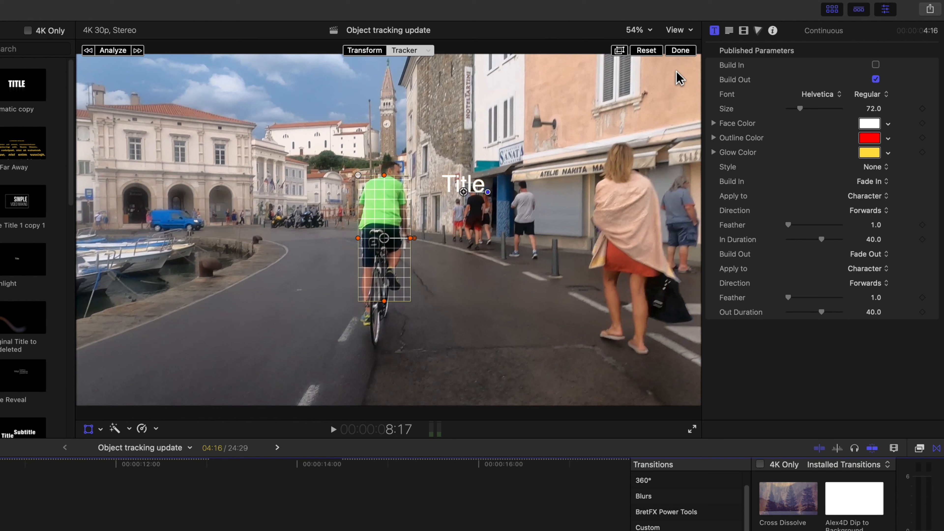
Reposition the cyclist's tracker grid and shrink it to a small square over the bike saddle
{"action": "left_click", "coordinate": [651, 32]}
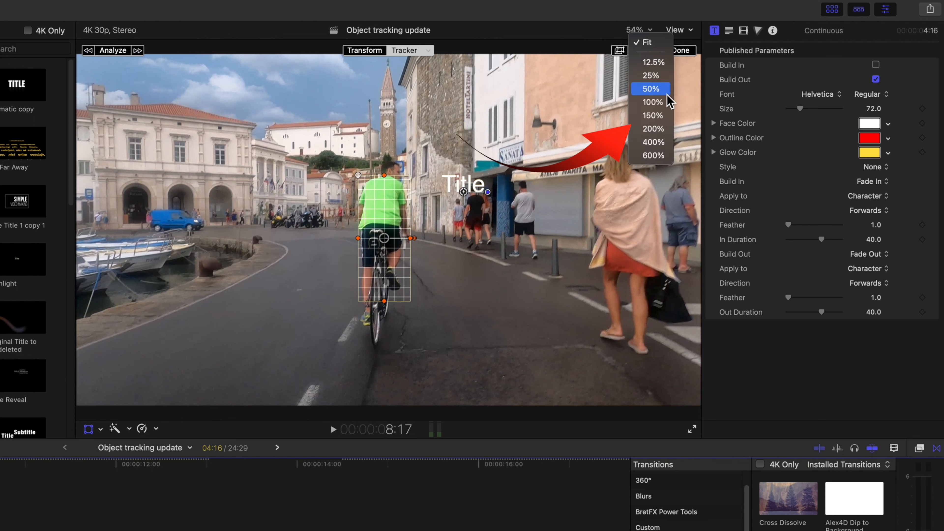
{"action": "left_click", "coordinate": [657, 116]}
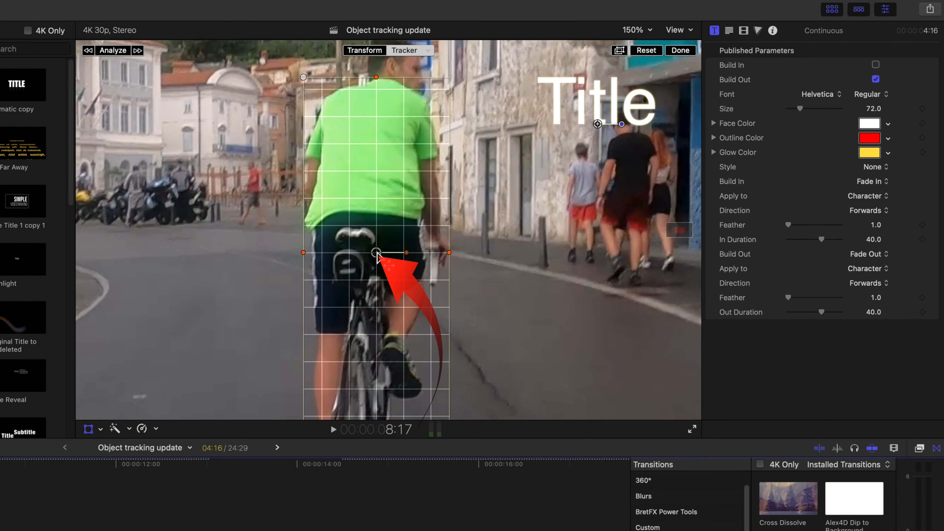
{"action": "left_click_drag", "start_coordinate": [377, 253], "coordinate": [352, 234]}
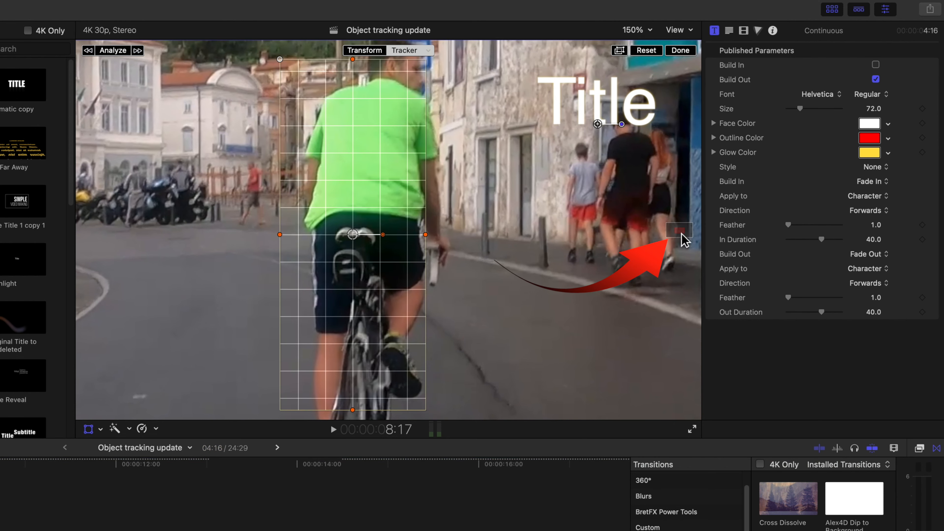
{"action": "mouse_move", "coordinate": [681, 233]}
{"action": "left_mouse_down"}
{"action": "mouse_move", "coordinate": [676, 249]}
{"action": "mouse_move", "coordinate": [682, 233]}
{"action": "left_mouse_up"}
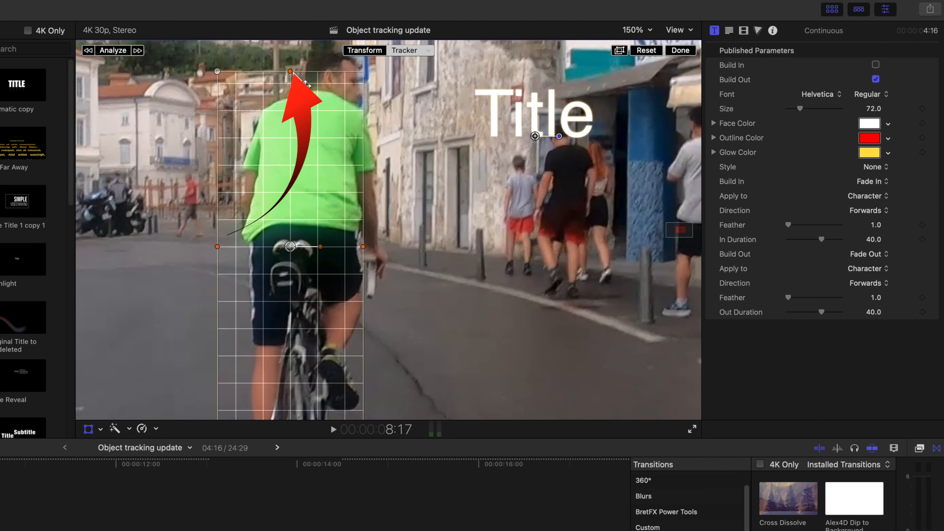
{"action": "left_click_drag", "start_coordinate": [305, 82], "coordinate": [300, 230]}
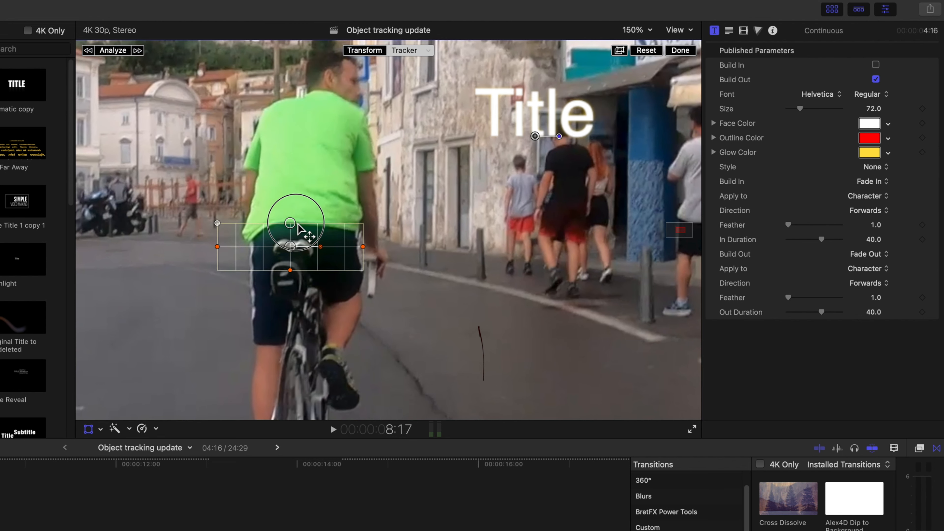
{"action": "left_click_drag", "start_coordinate": [363, 247], "coordinate": [316, 248]}
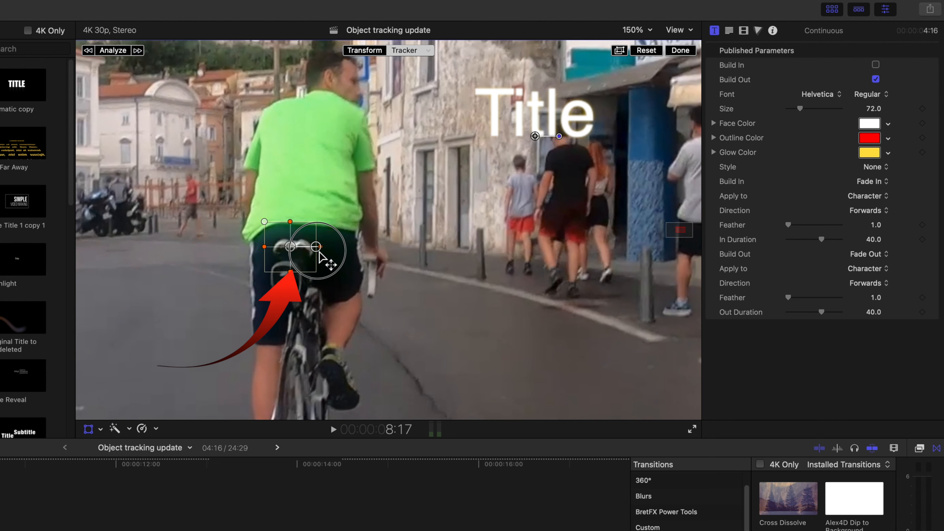
{"action": "left_click", "coordinate": [641, 36]}
{"action": "left_click", "coordinate": [653, 43]}
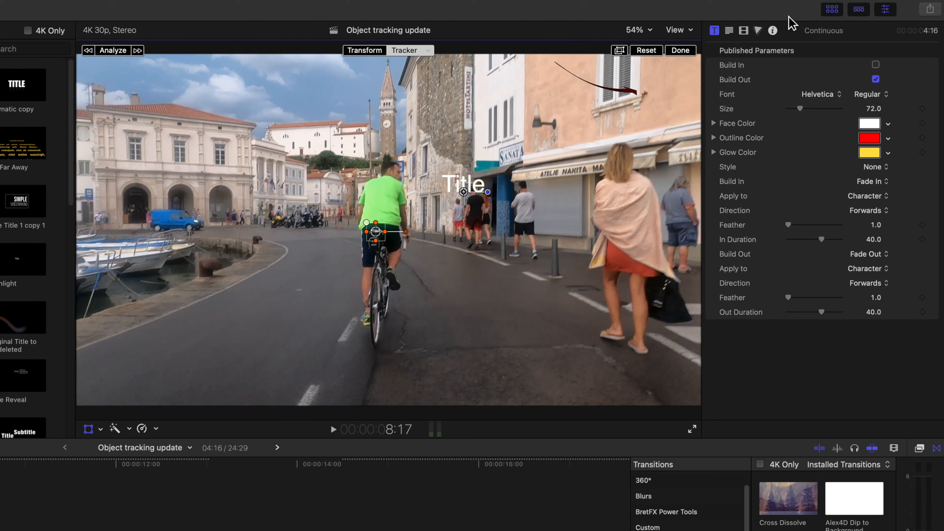
Change the text of the Continuous title on the cyclist to "Waterfront Biker"
{"action": "left_click", "coordinate": [728, 30]}
{"action": "double_click", "coordinate": [719, 87]}
{"action": "type", "text": "Wa"}
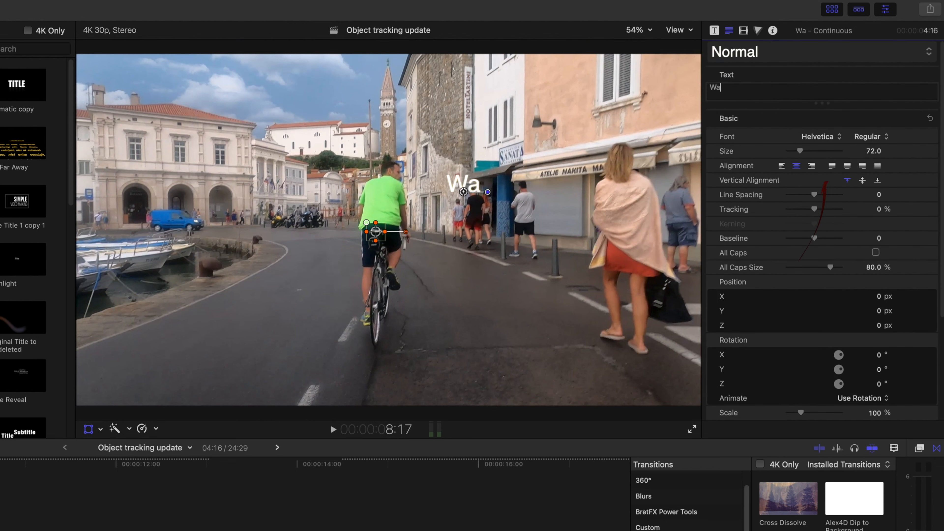
{"action": "type", "text": "terfront Biker"}
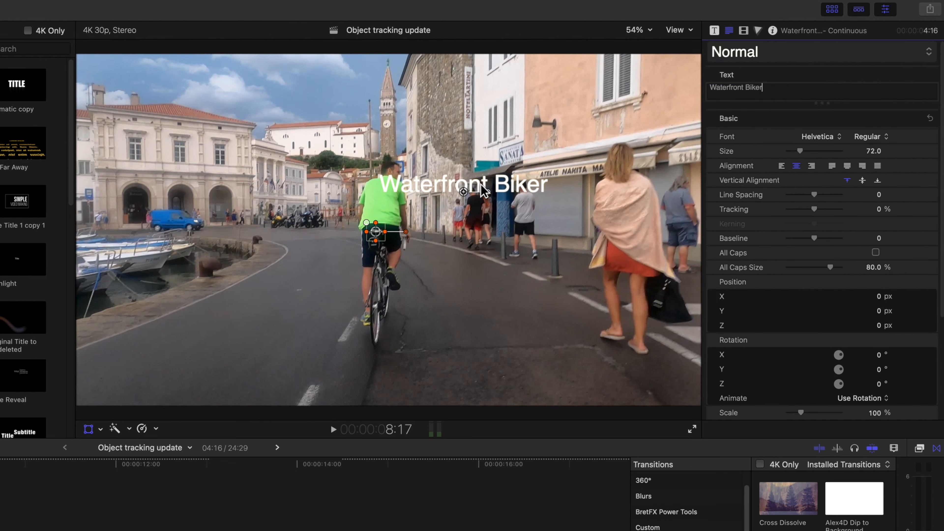
Move the Waterfront Biker title down onto the road beside the cyclist and analyze the Waterfront clip's Object Track
{"action": "left_click_drag", "start_coordinate": [461, 201], "coordinate": [495, 336]}
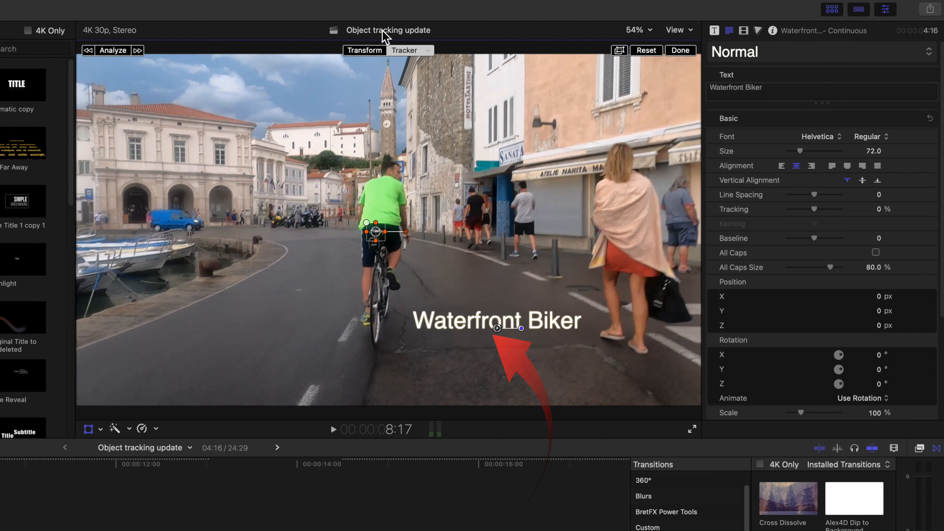
{"action": "left_click", "coordinate": [427, 51]}
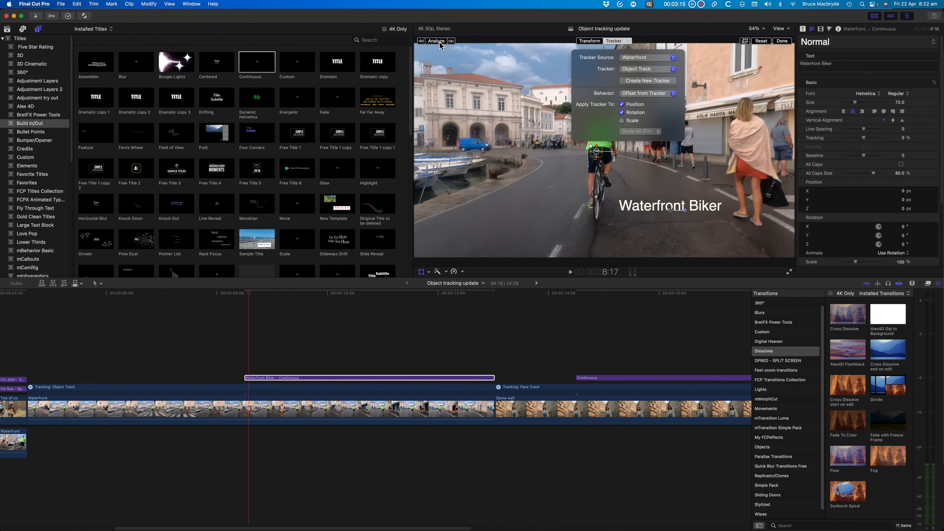
{"action": "left_click", "coordinate": [121, 52]}
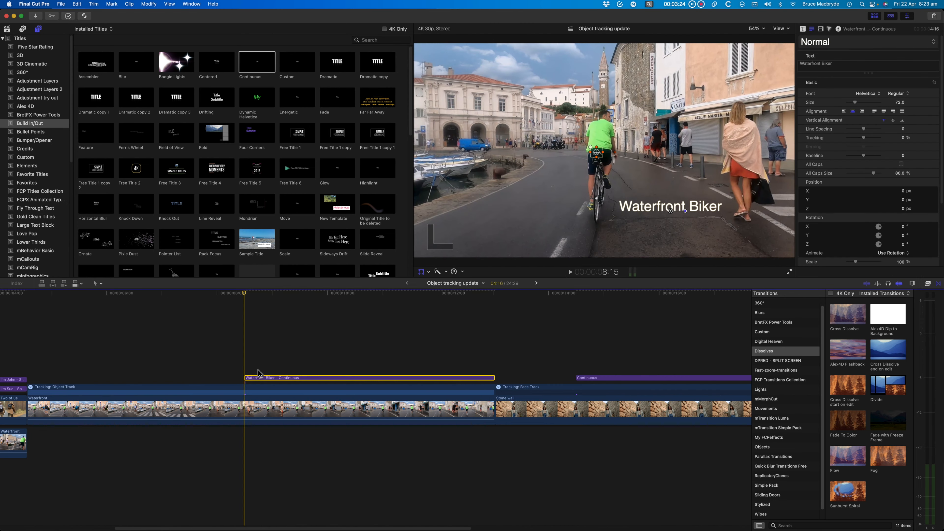
Extend the start of the Waterfront Biker title back to the beginning of the Waterfront clip and play it back
{"action": "left_click_drag", "start_coordinate": [244, 377], "coordinate": [29, 377]}
{"action": "left_click", "coordinate": [31, 301]}
{"action": "key", "text": "space"}
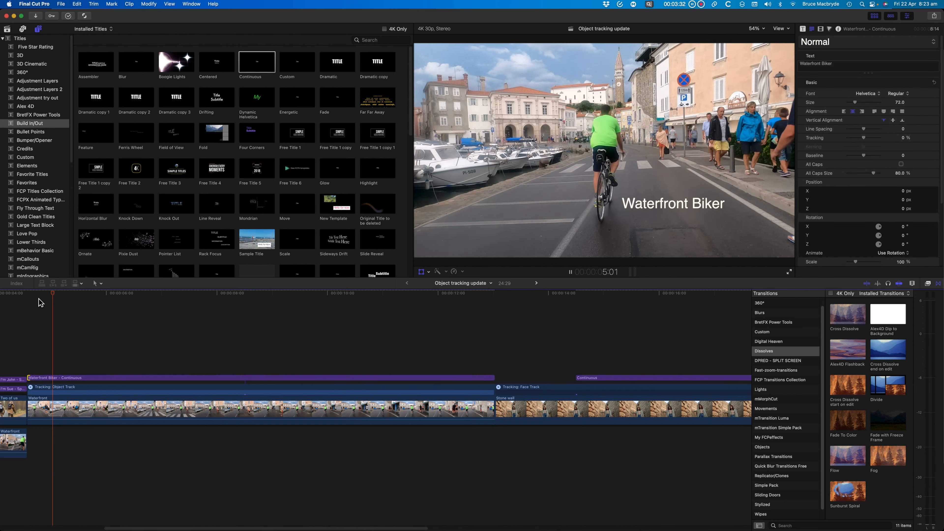